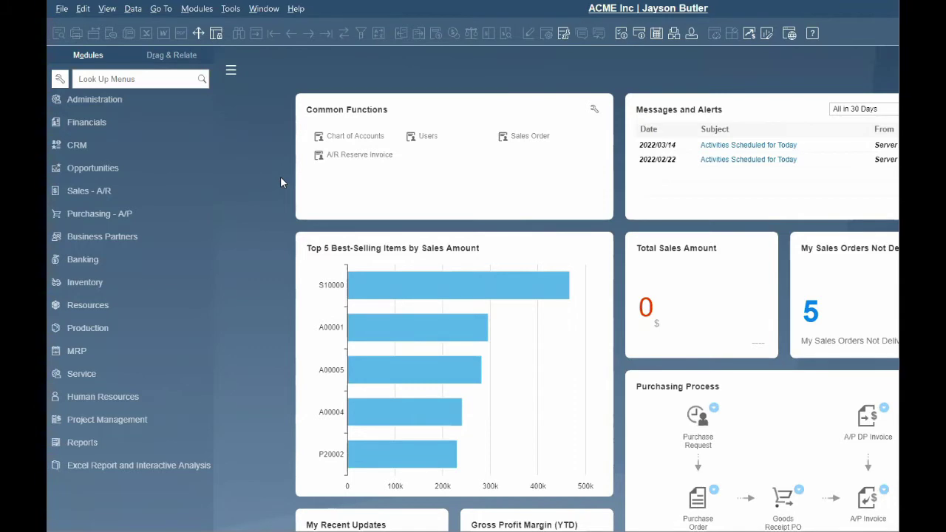
# Open the Users - Setup form via Administration > Setup > General > Users.
pyautogui.click(136, 104)
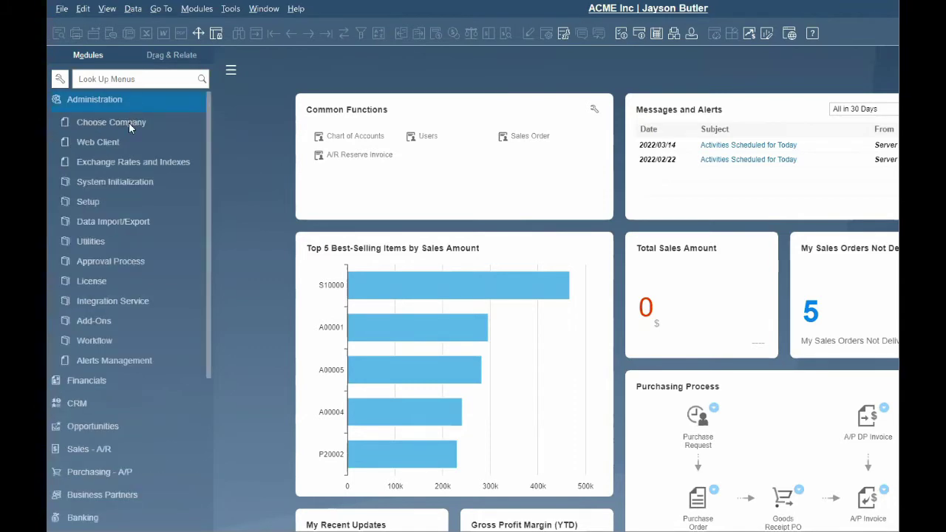
pyautogui.click(90, 202)
pyautogui.click(128, 226)
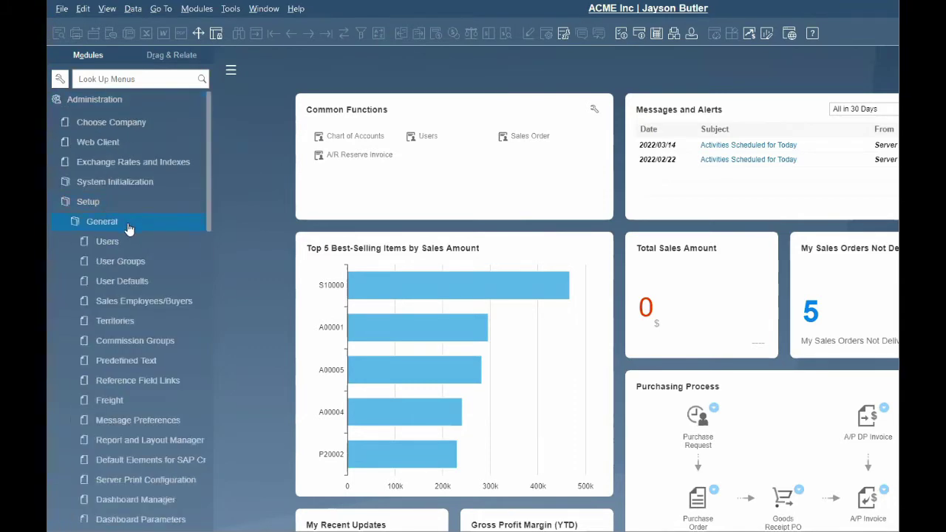
pyautogui.click(131, 244)
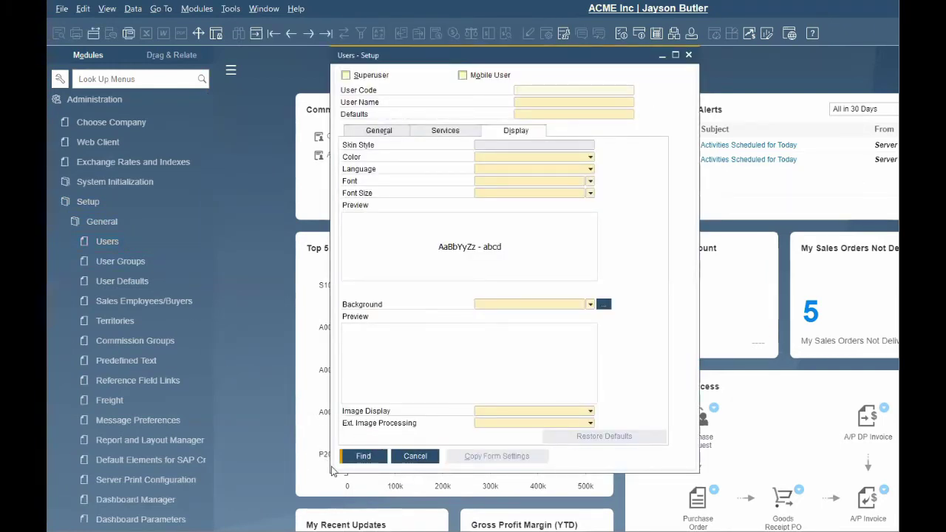
# Switch the form to Add mode and enter the new user's code and full name.
pyautogui.click(254, 33)
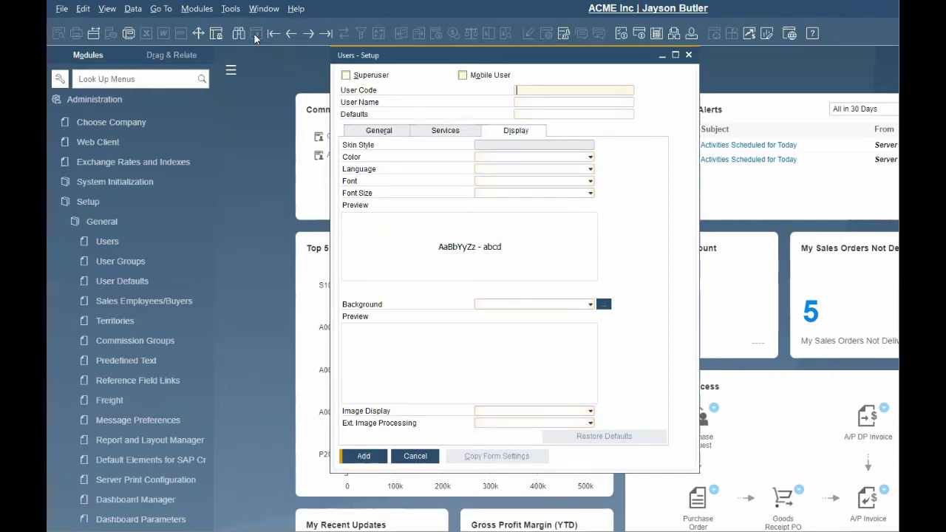
pyautogui.click(549, 92)
pyautogui.write('JDOE')
pyautogui.press('Tab')
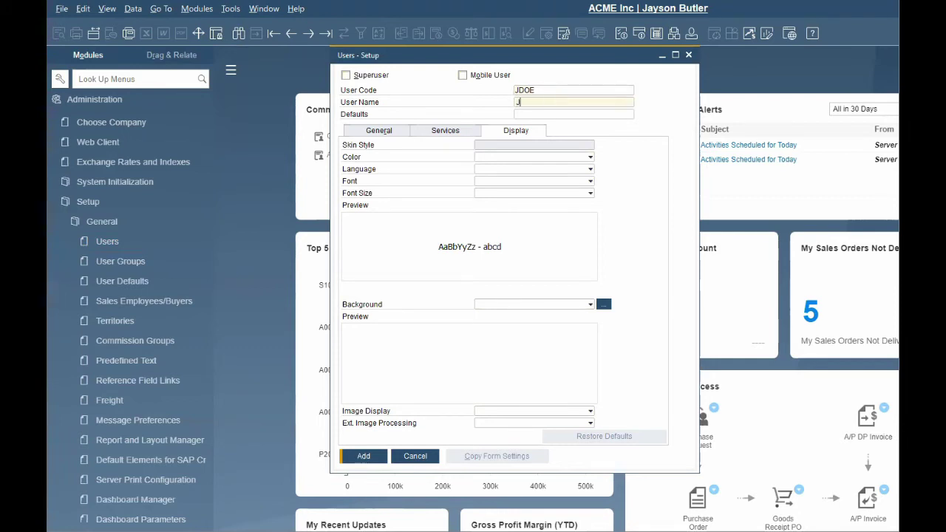
pyautogui.write('John Doe')
pyautogui.press('Tab')
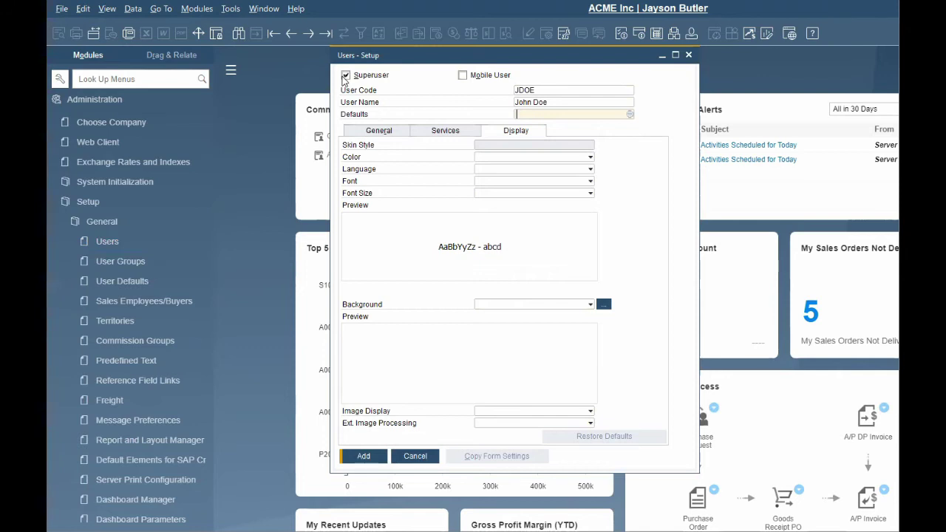
# On the General tab, fill in the user's e-mail address and mobile phone number.
pyautogui.click(397, 133)
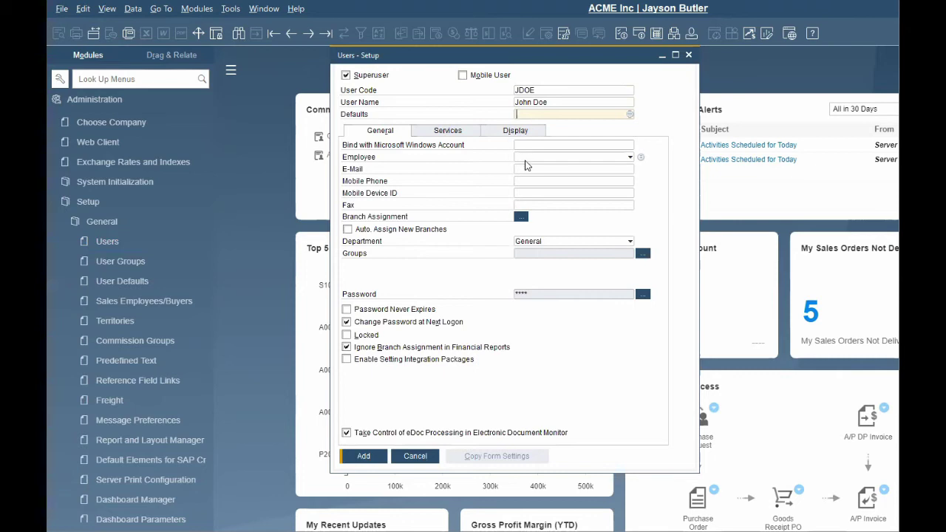
pyautogui.click(525, 168)
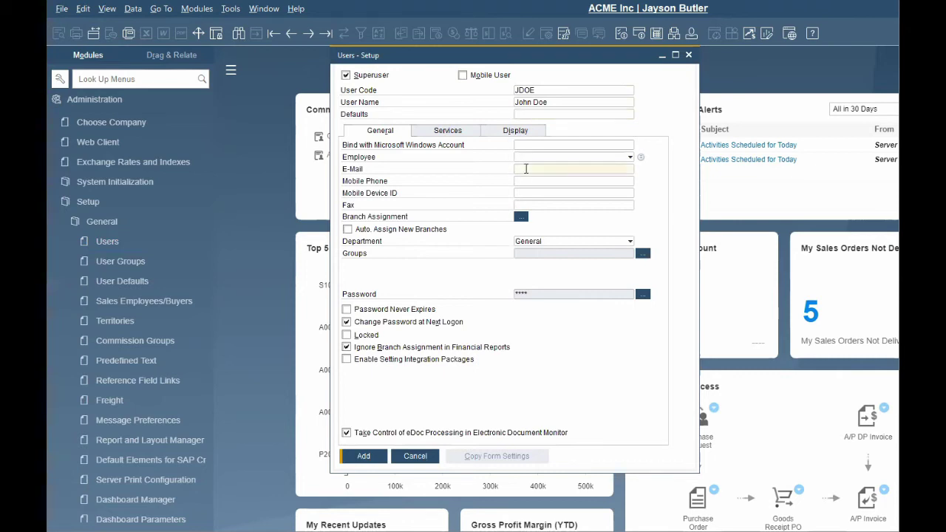
pyautogui.press('Tab')
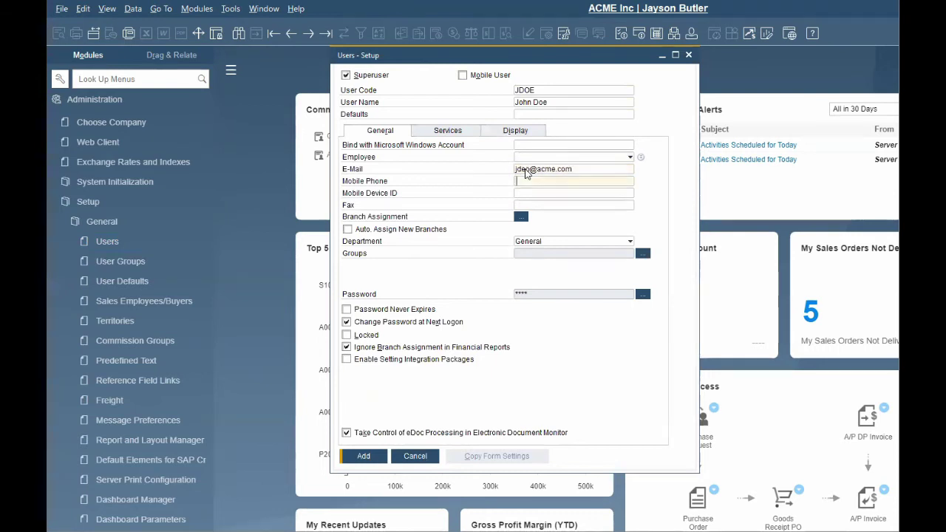
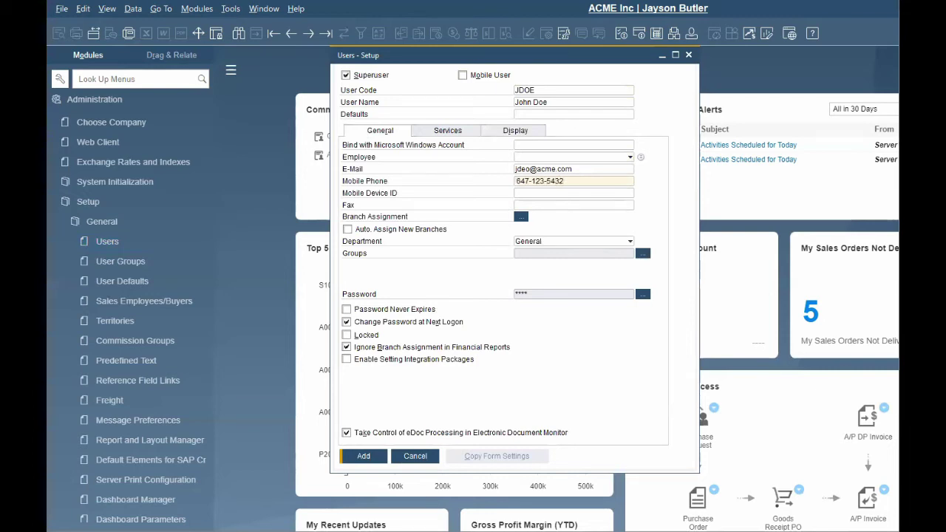
pyautogui.press('Tab')
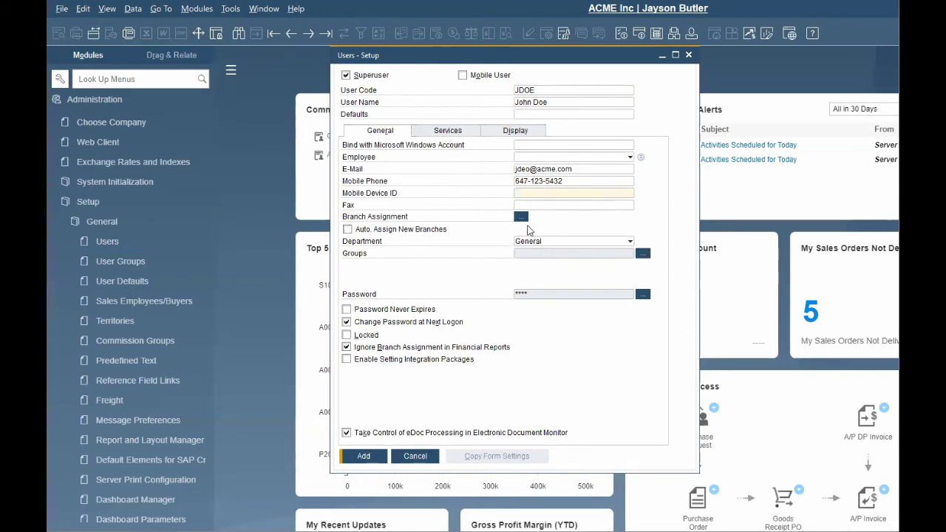
pyautogui.click(521, 217)
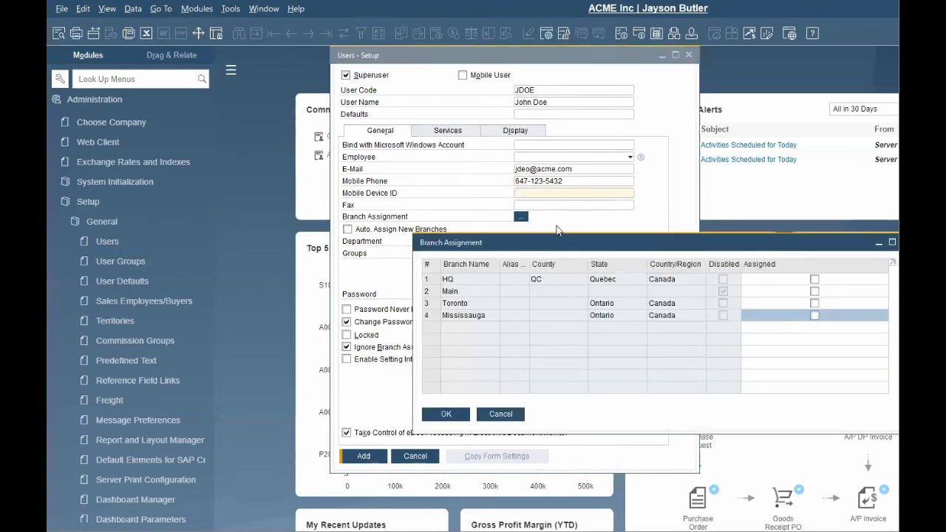
# Assign the user to the Toronto branch and bring up the list of user defaults.
pyautogui.click(816, 304)
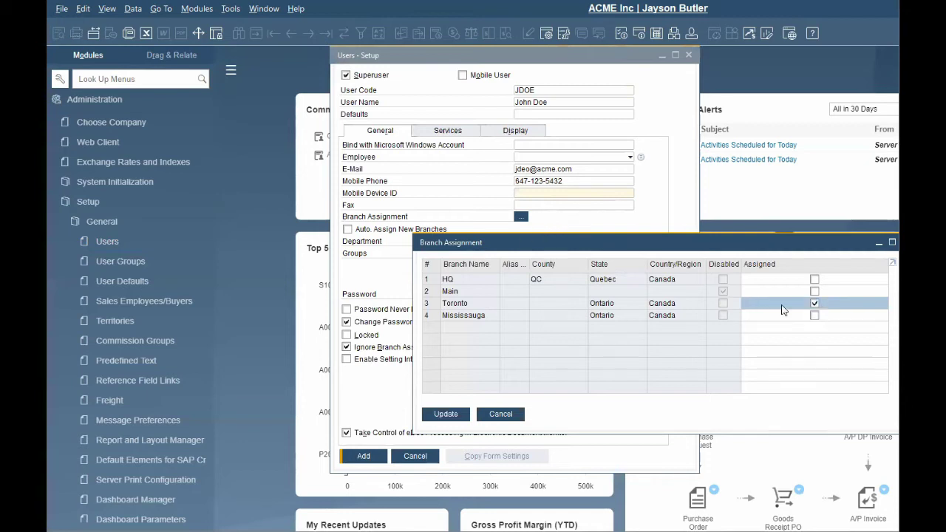
pyautogui.click(447, 415)
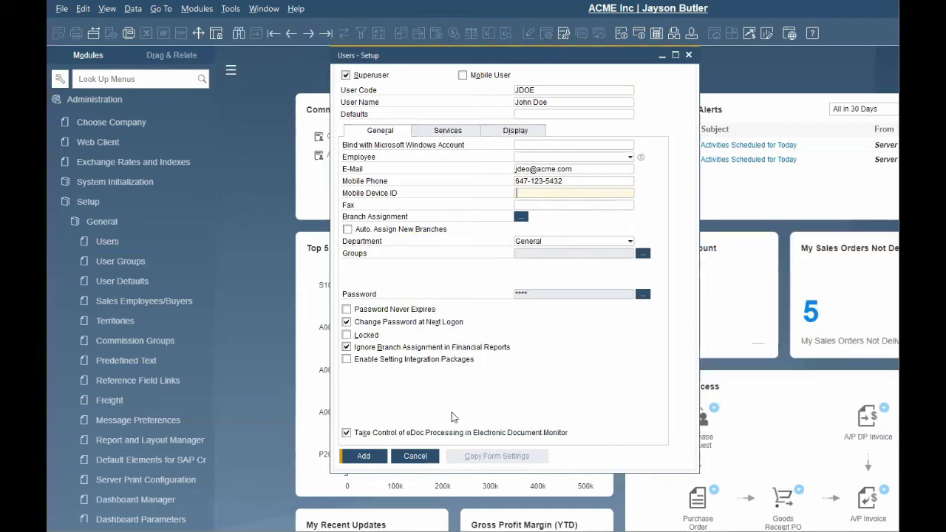
pyautogui.click(628, 115)
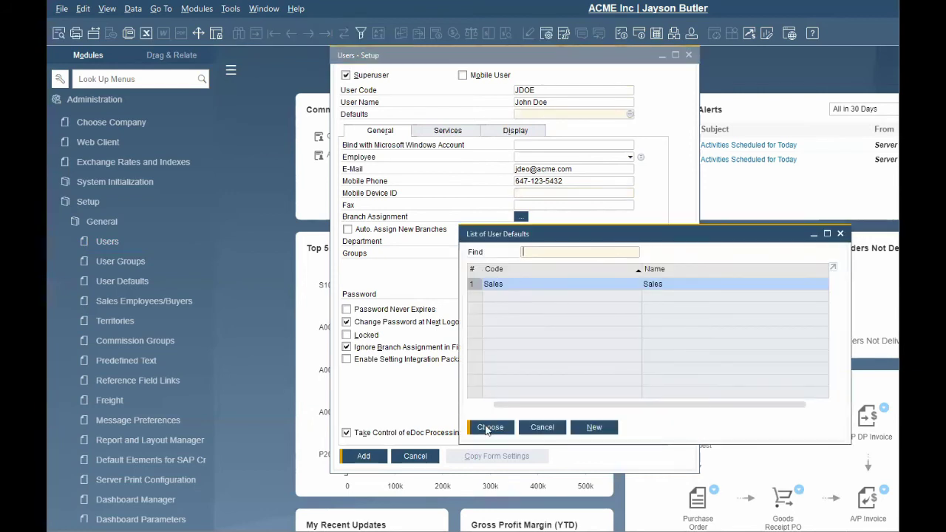
# Choose Sales as the user's defaults and set its default print document to Purchase Order.
pyautogui.click(488, 425)
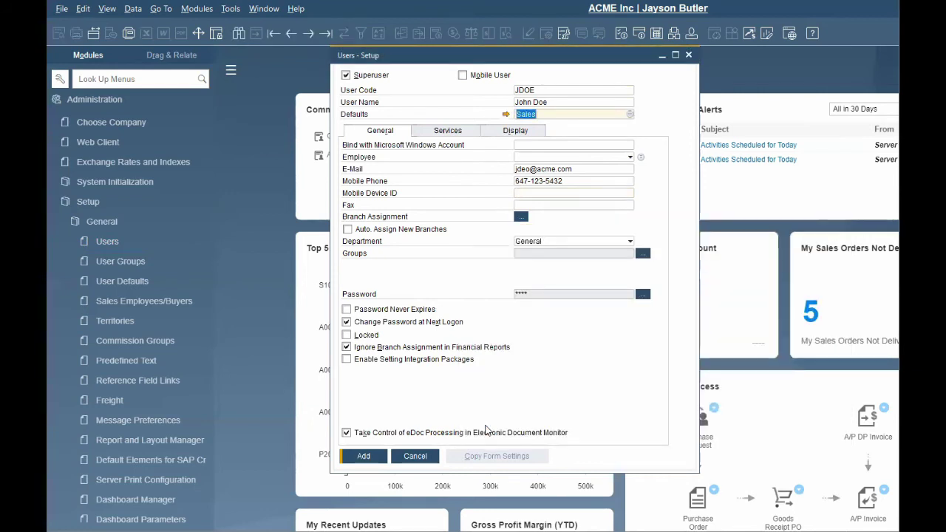
pyautogui.click(506, 114)
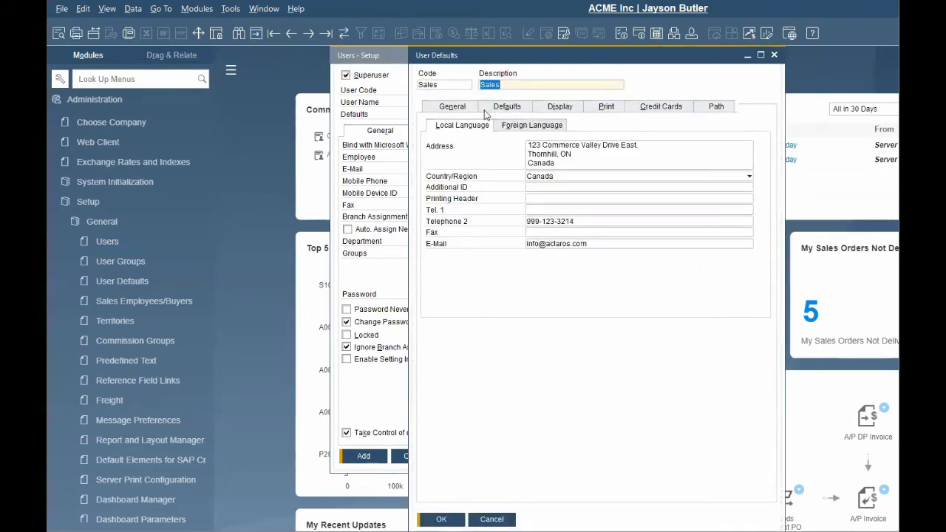
pyautogui.click(526, 108)
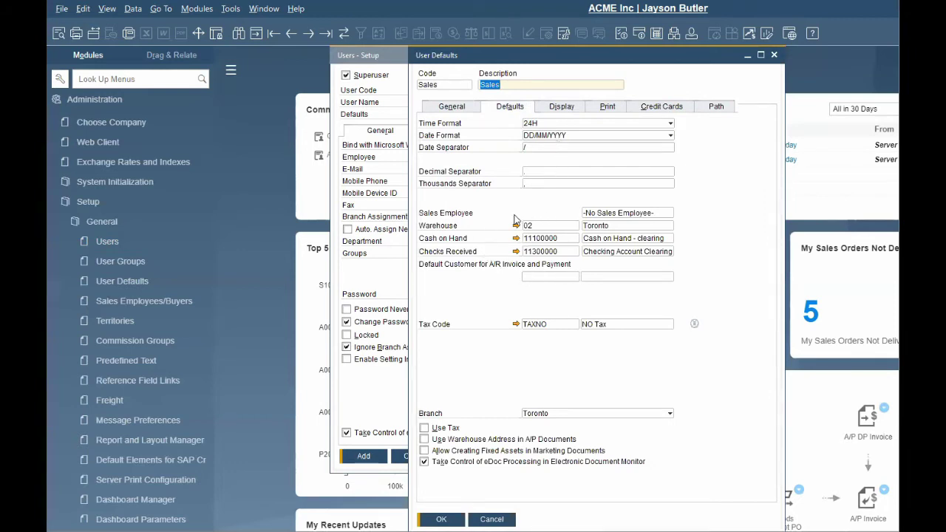
pyautogui.click(617, 108)
pyautogui.click(669, 123)
pyautogui.scroll(1, 643, 192)
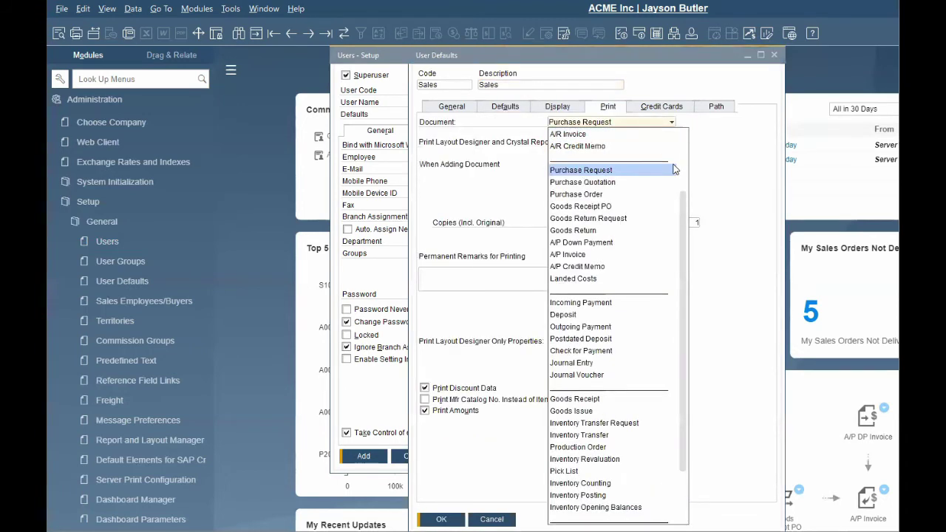
pyautogui.click(623, 194)
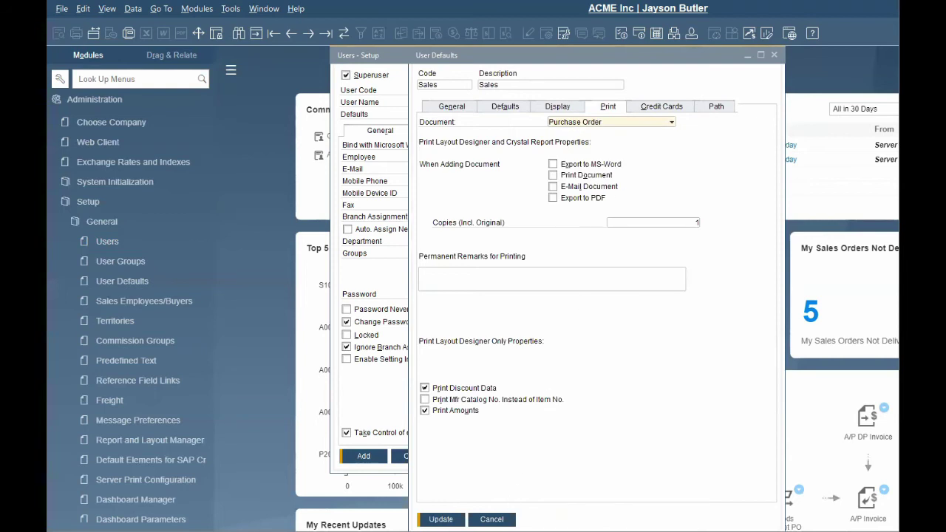
pyautogui.press('Escape')
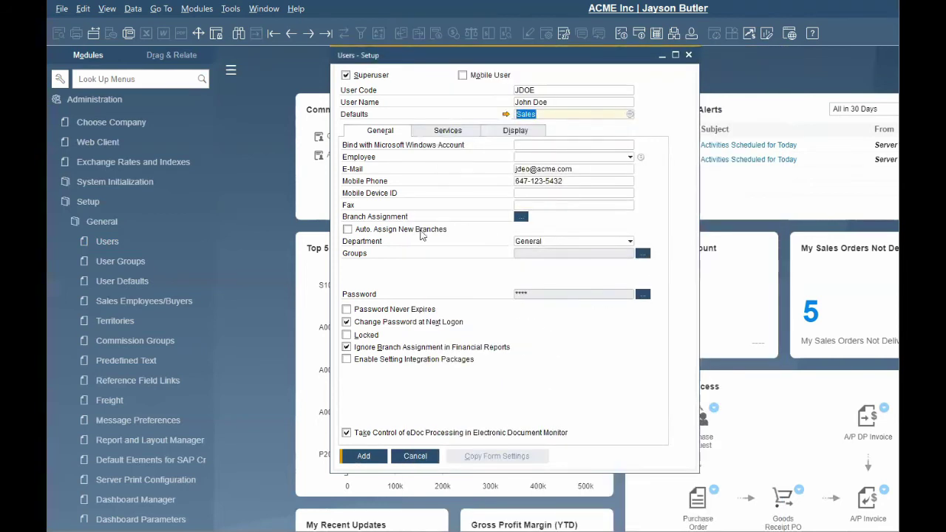
# Add the new user to the Sales user group and confirm the selection.
pyautogui.click(641, 253)
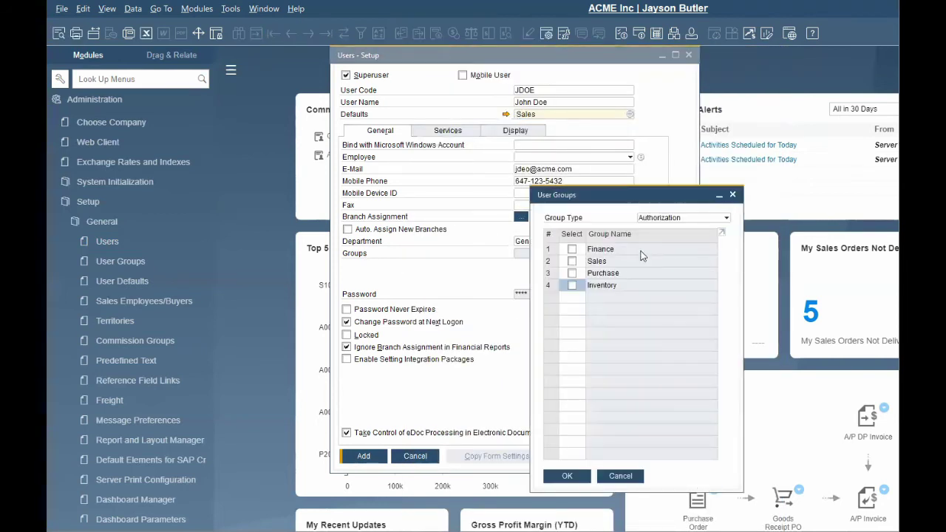
pyautogui.click(727, 218)
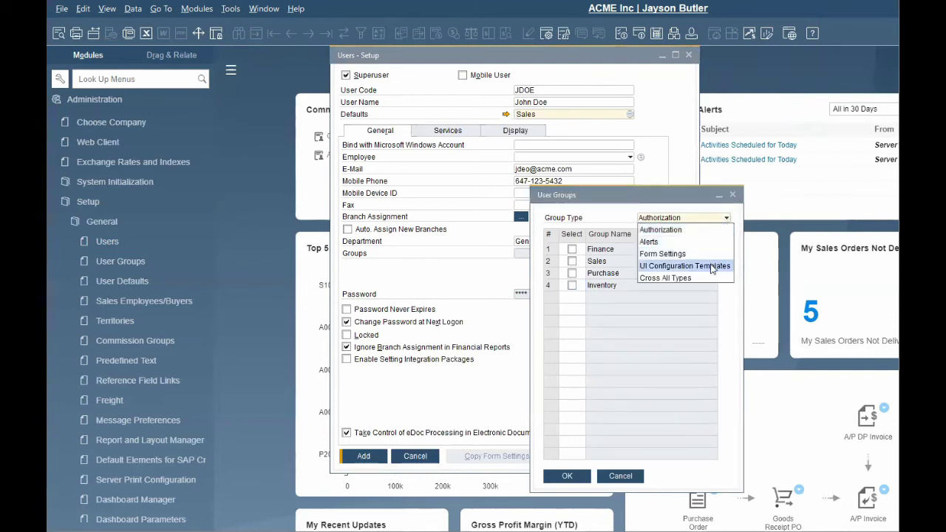
pyautogui.click(572, 261)
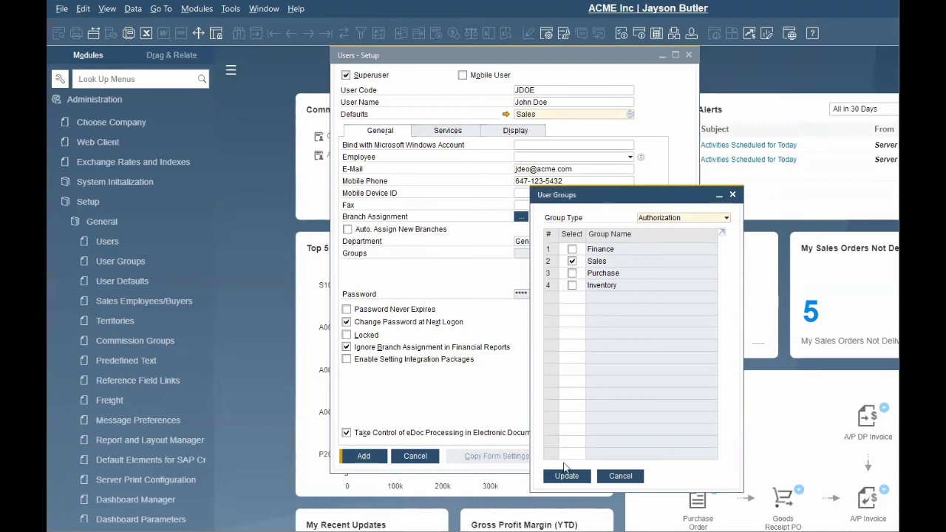
pyautogui.click(567, 476)
pyautogui.click(567, 476)
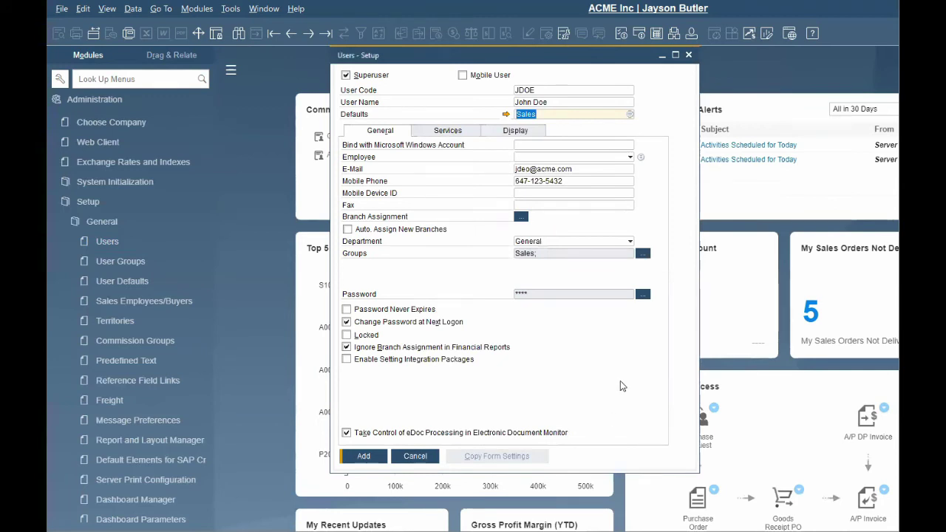
# Set the new user's password, confirm it, and save it.
pyautogui.click(643, 295)
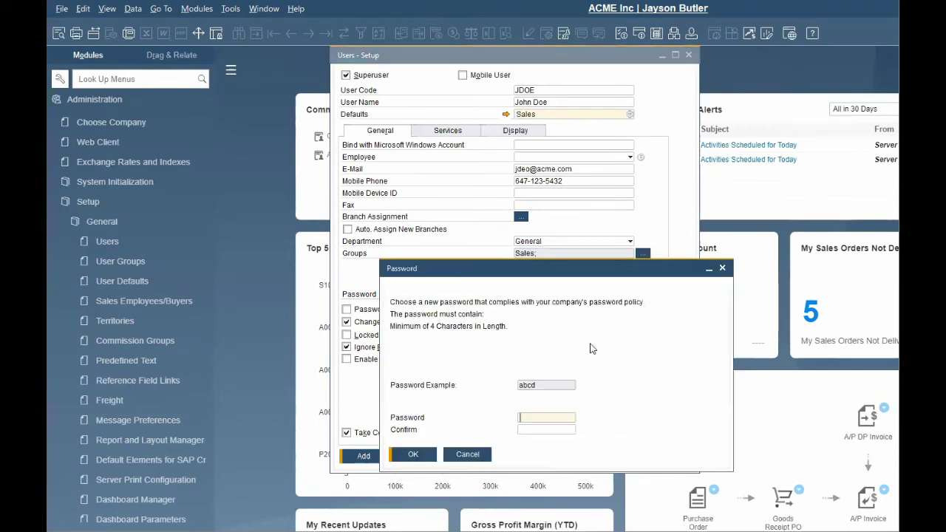
pyautogui.write('abcd')
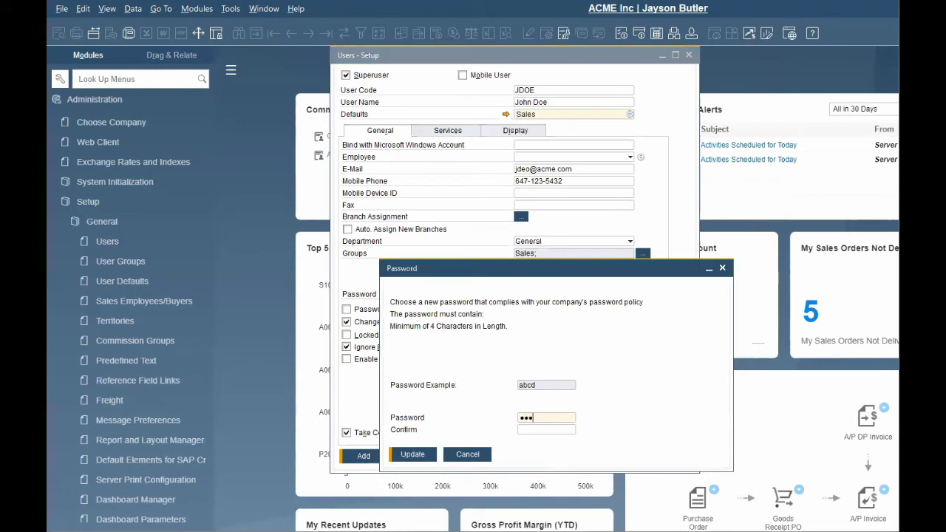
pyautogui.press('Tab')
pyautogui.write('abcd')
pyautogui.click(413, 457)
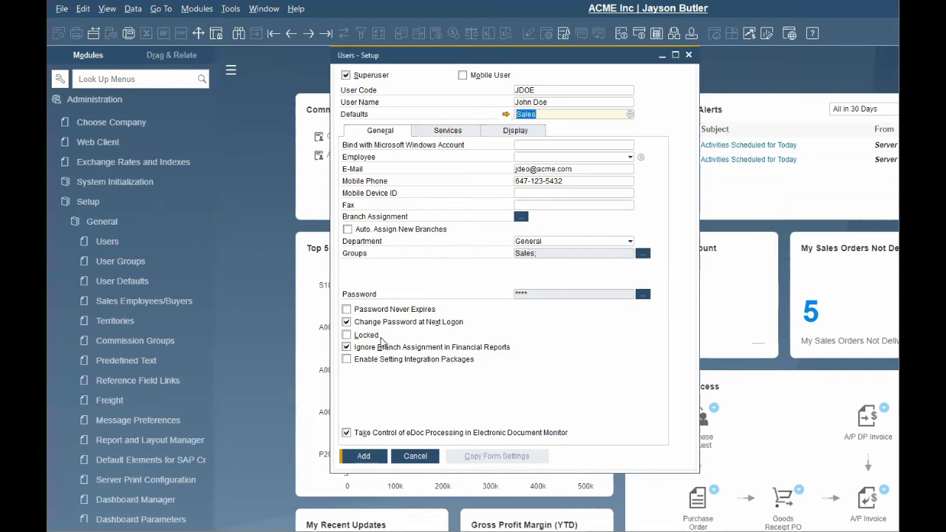
# Show the user's Services tab and review the company General Settings before closing them.
pyautogui.click(474, 133)
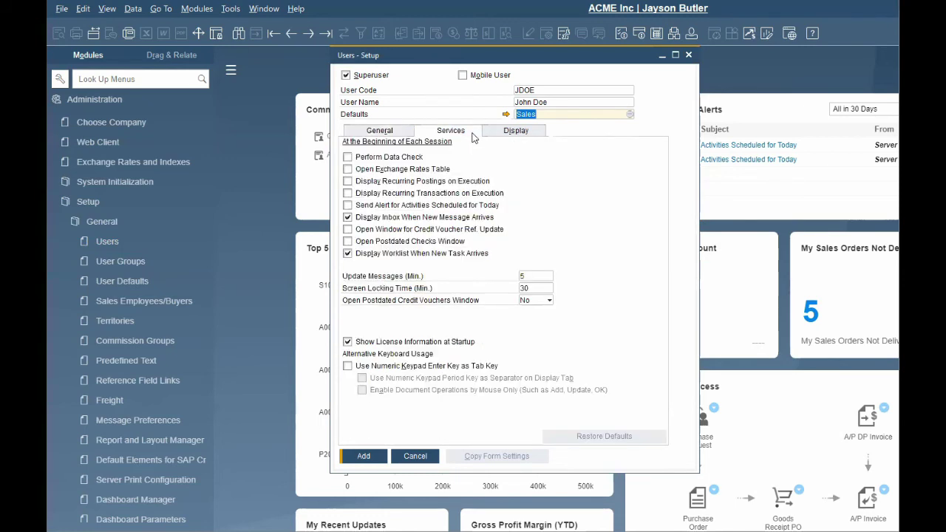
pyautogui.click(188, 186)
pyautogui.click(160, 241)
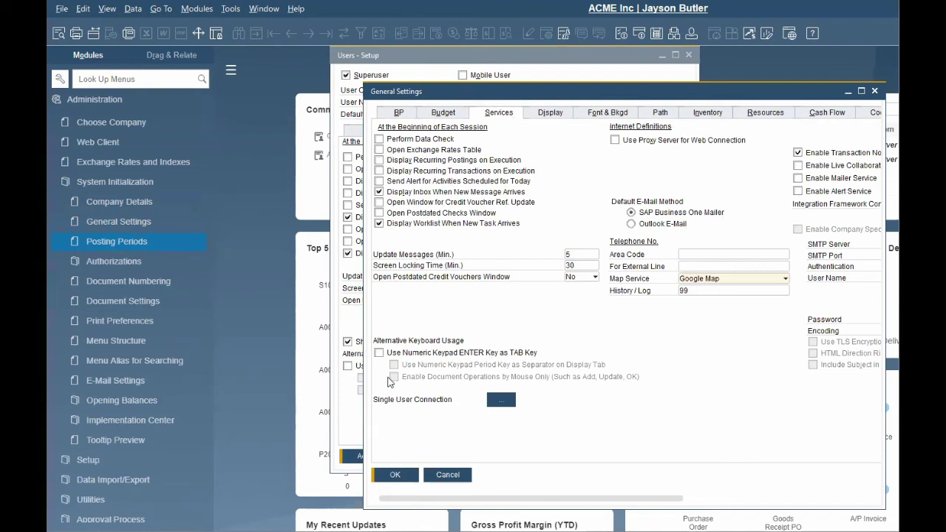
pyautogui.click(397, 476)
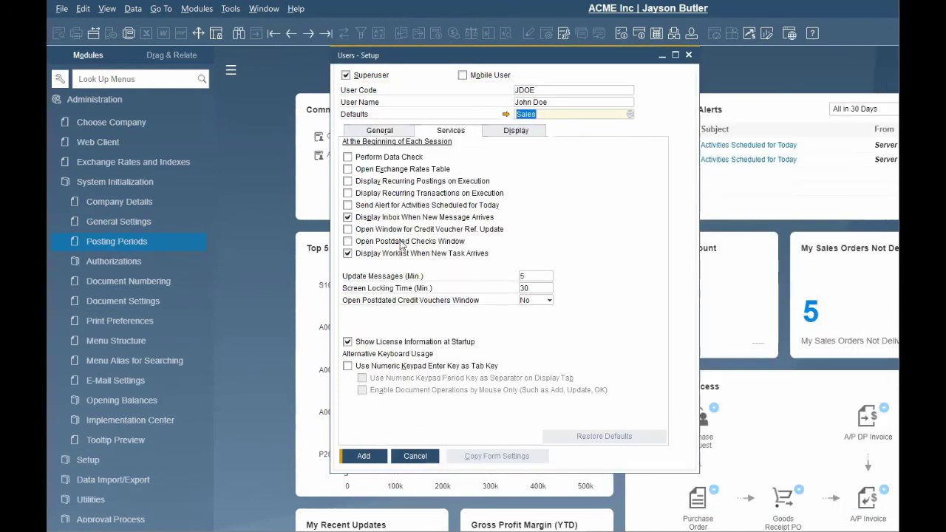
# On the Display tab, set Language to English (United States) and Font Size to 12.
pyautogui.click(529, 134)
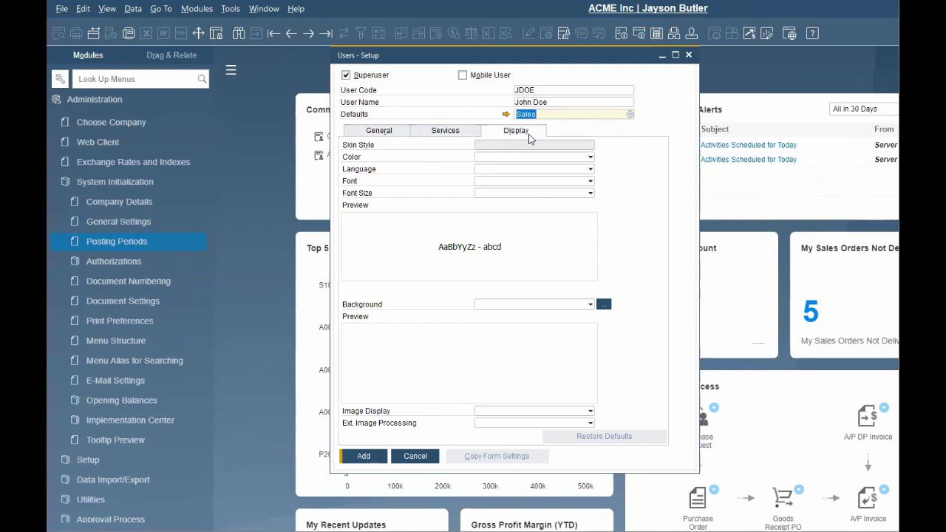
pyautogui.click(590, 169)
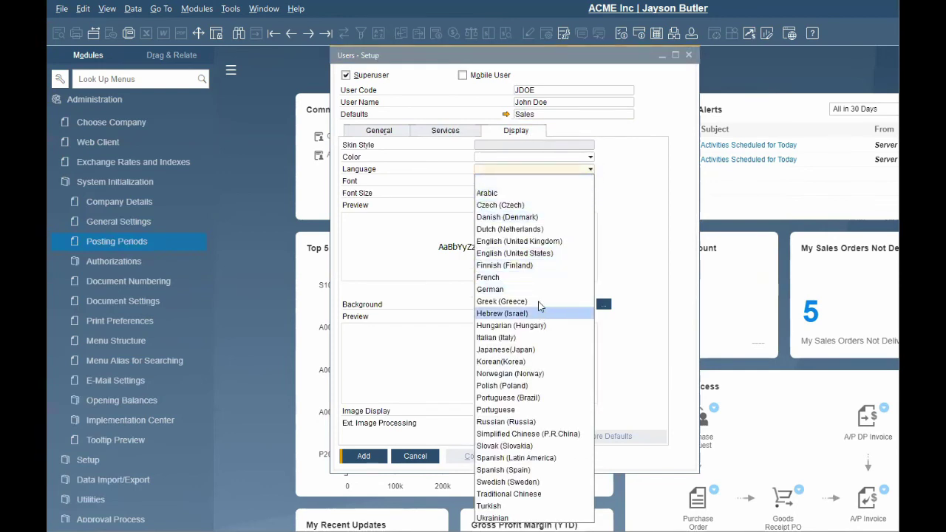
pyautogui.click(544, 253)
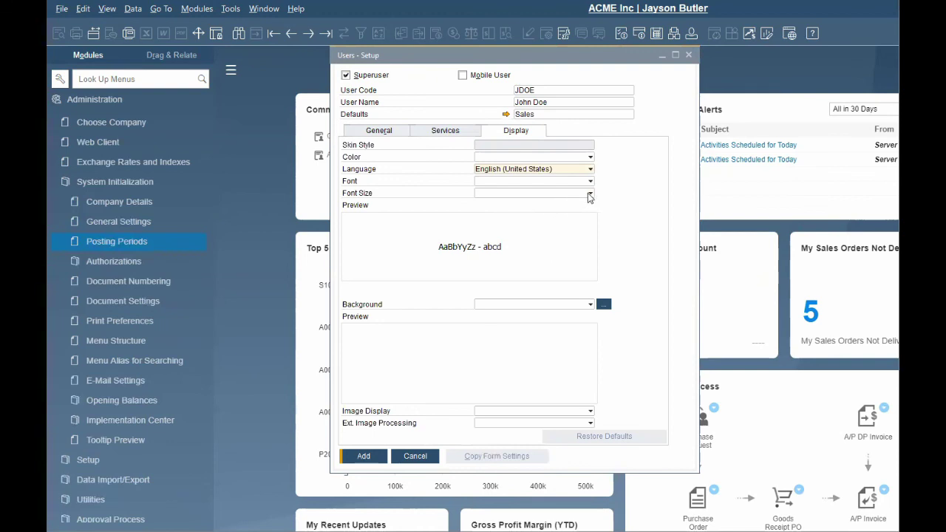
pyautogui.click(591, 195)
pyautogui.click(561, 254)
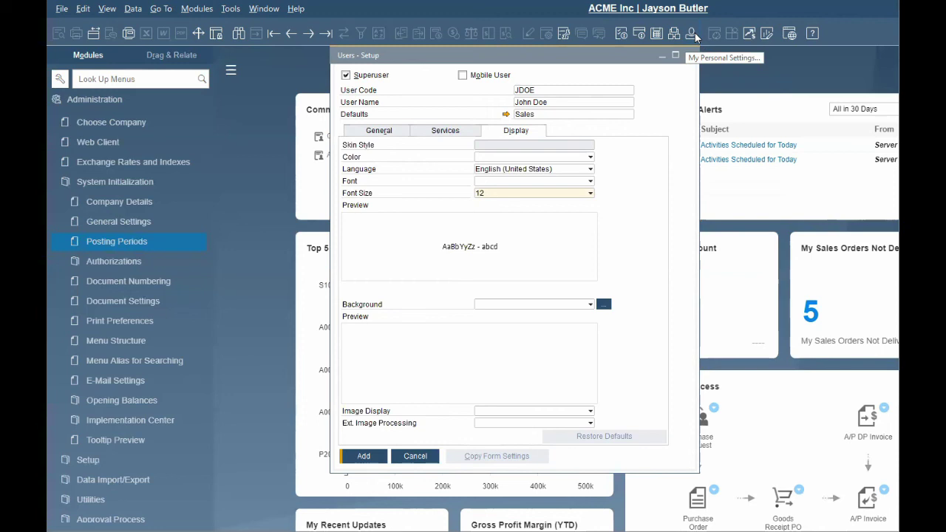
# Collapse System Initialization and expand the License section in the Administration menu.
pyautogui.click(364, 463)
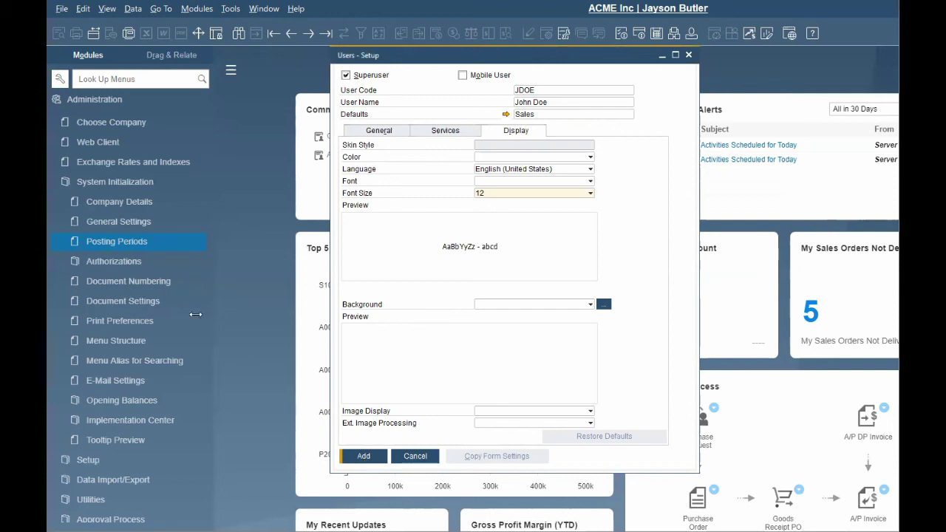
pyautogui.click(158, 186)
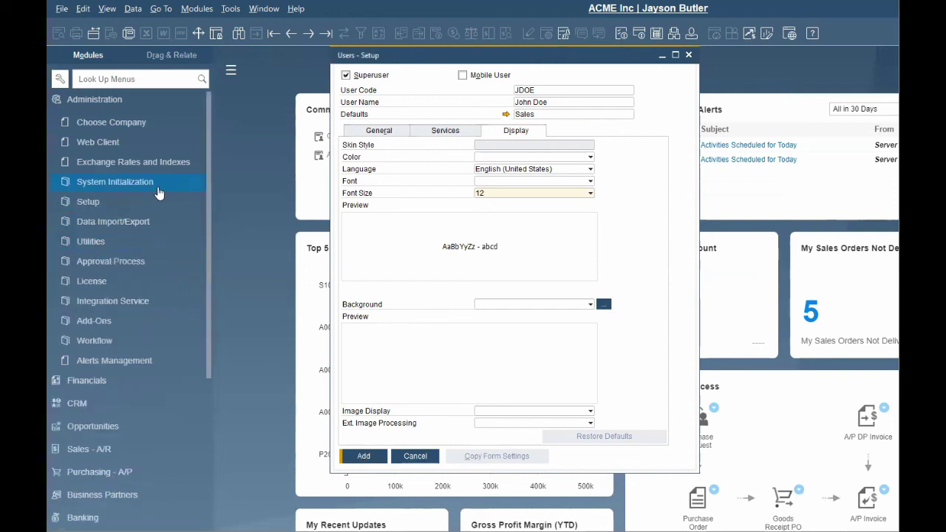
pyautogui.click(167, 284)
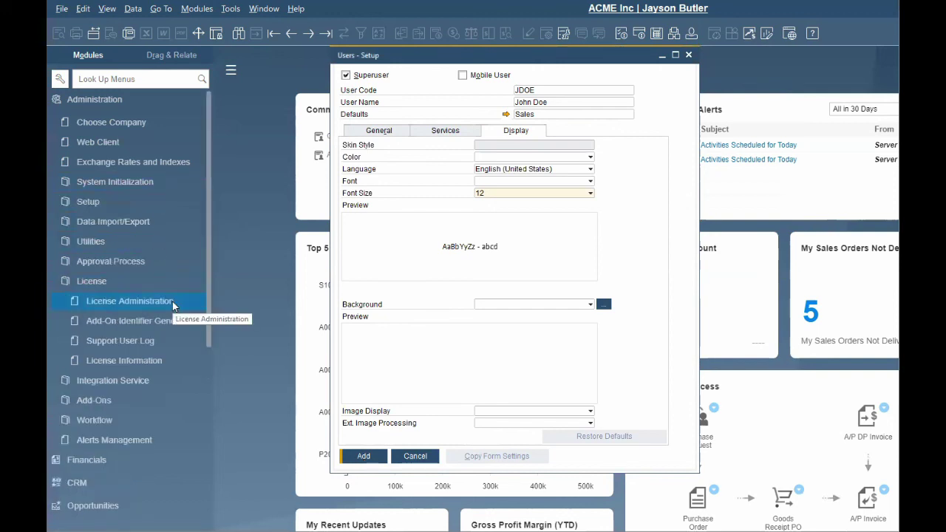